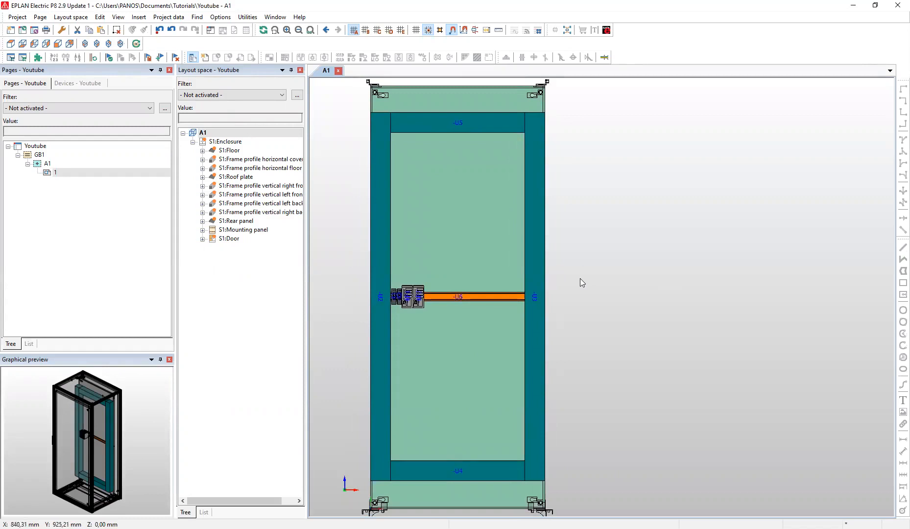
Create a new page =GB1+A1/2 with the page type Model view
{"action": "right_click", "coordinate": [55, 173]}
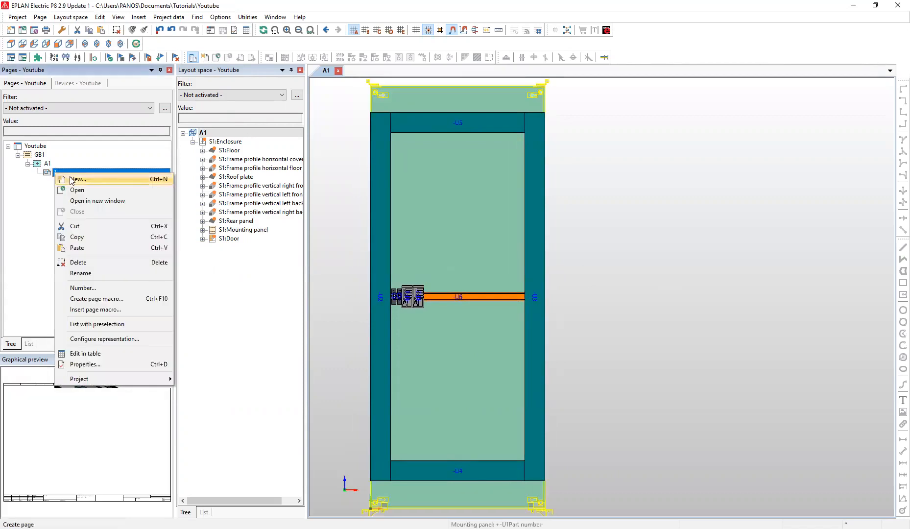
{"action": "left_click", "coordinate": [110, 179]}
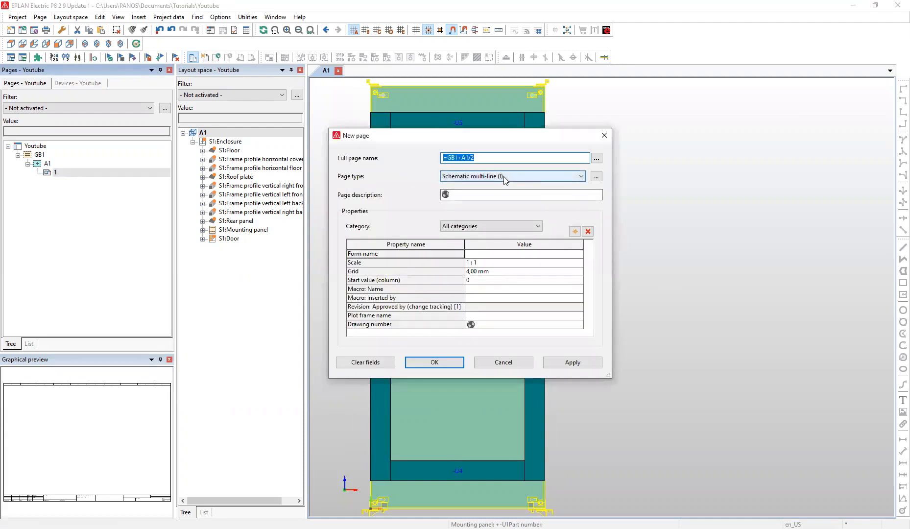
{"action": "left_click", "coordinate": [503, 177]}
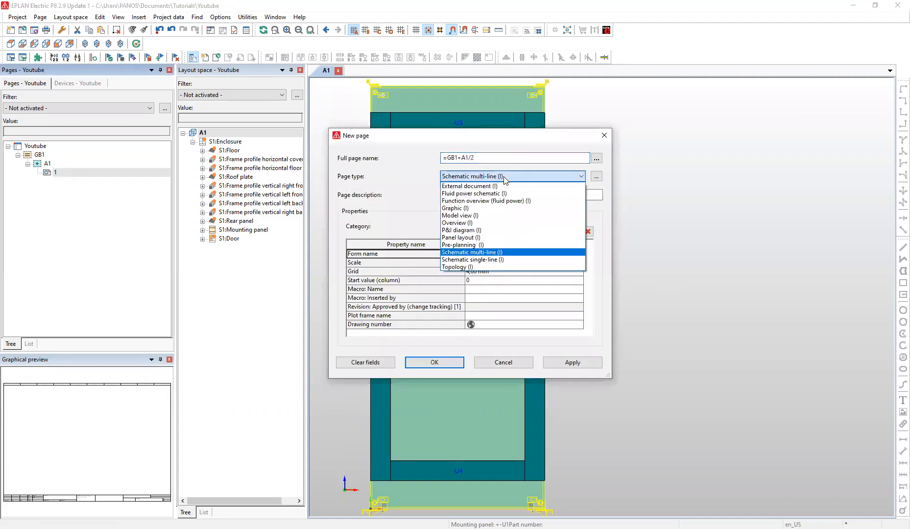
{"action": "left_click", "coordinate": [485, 216]}
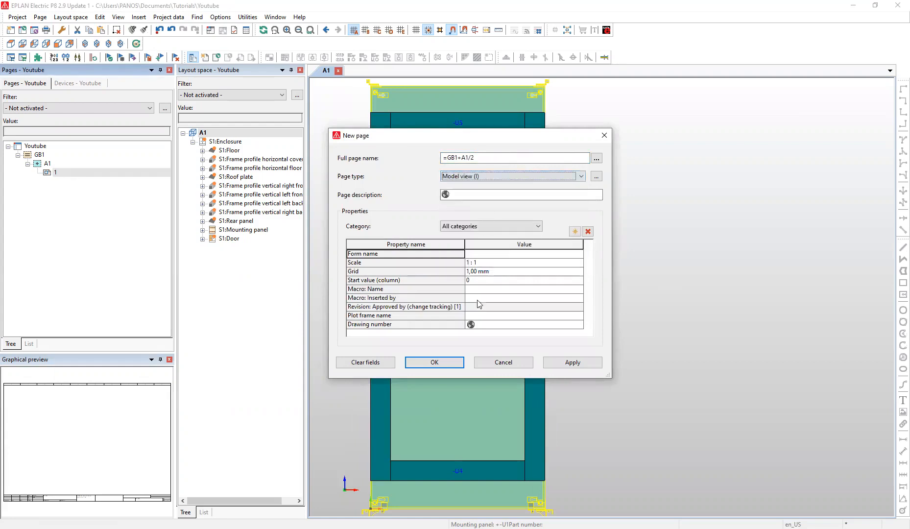
{"action": "left_click", "coordinate": [449, 361]}
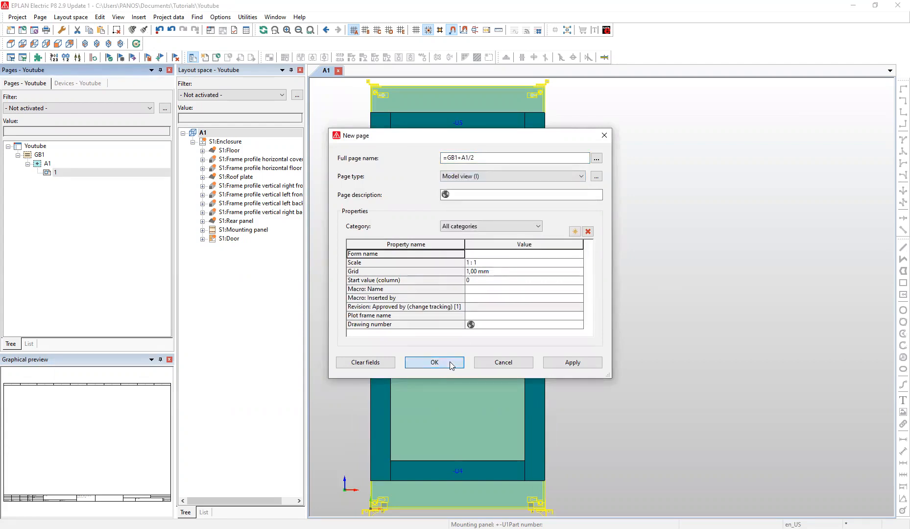
{"action": "scroll", "coordinate": [437, 306], "scroll_direction": "down", "scroll_amount": 1}
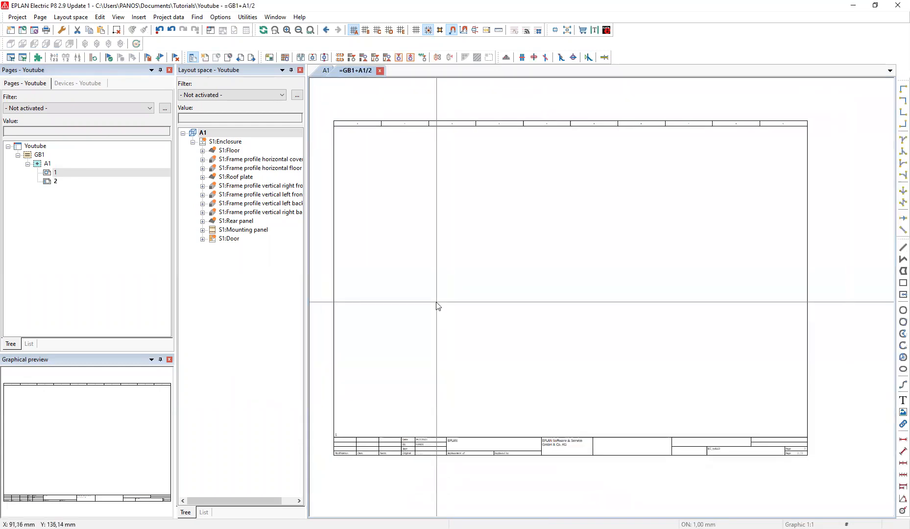
Draw a tall model view frame in the left half of page 2, with its lower-right corner at about X 174 mm, Y 38 mm
{"action": "left_click", "coordinate": [52, 182]}
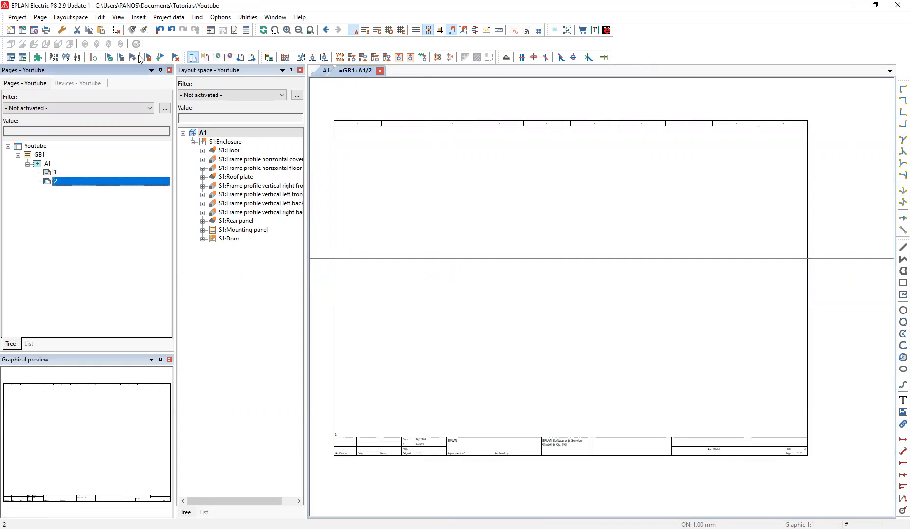
{"action": "left_click", "coordinate": [138, 17]}
{"action": "mouse_move", "coordinate": [226, 78]}
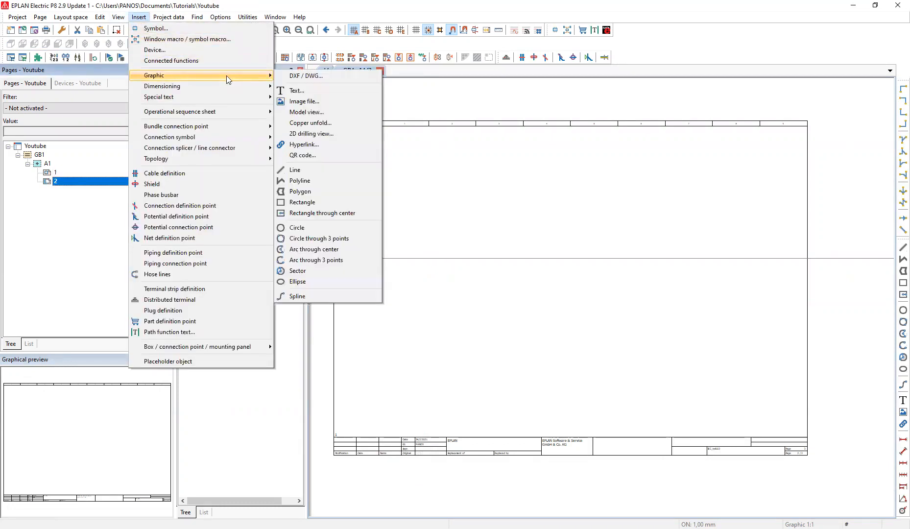
{"action": "left_click", "coordinate": [349, 112]}
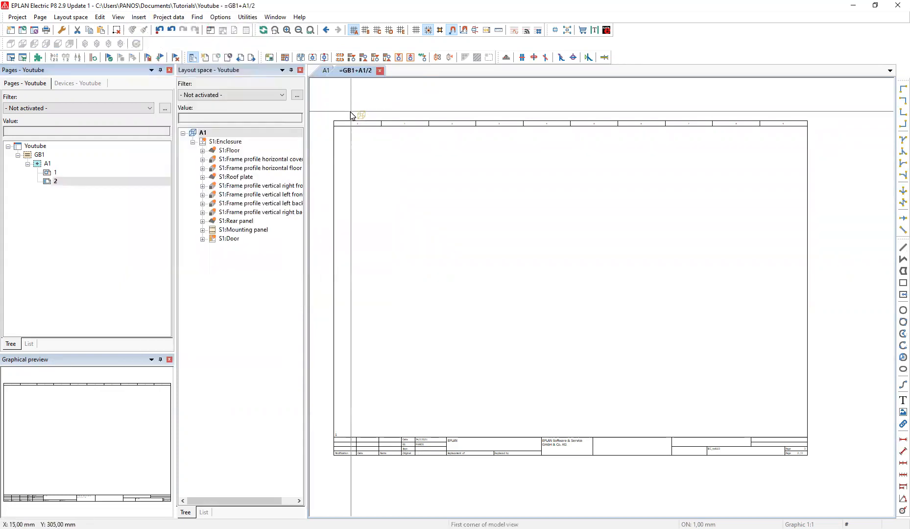
{"action": "left_click", "coordinate": [380, 151]}
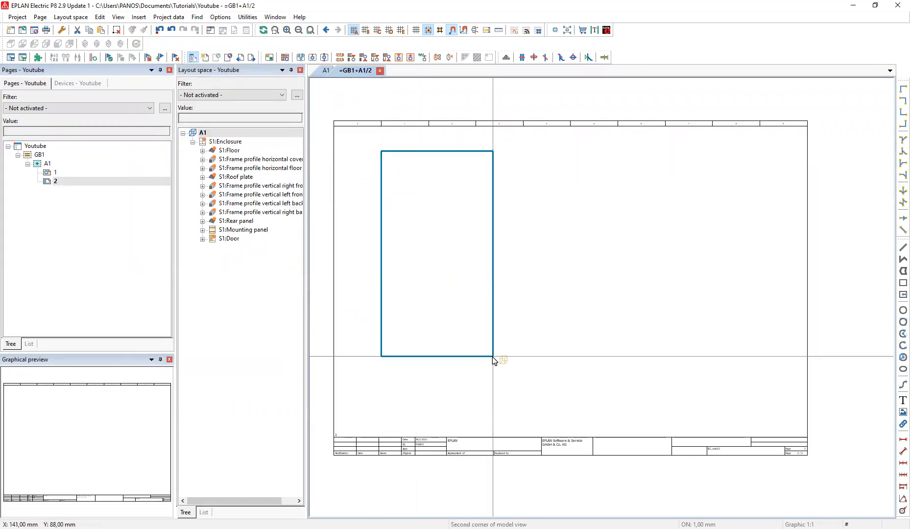
{"action": "left_click", "coordinate": [529, 413]}
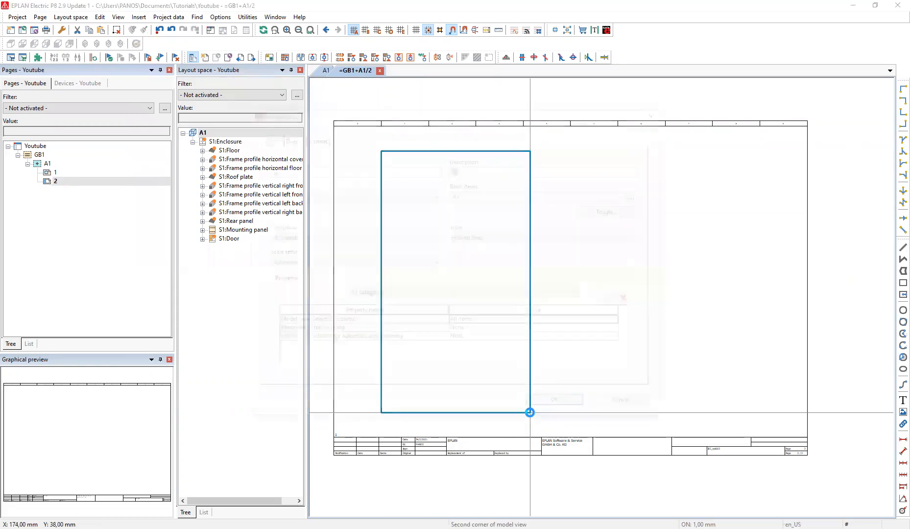
Keep layout space A1 for the model view and choose S1:Mounting panel as its basic item
{"action": "left_click", "coordinate": [282, 193]}
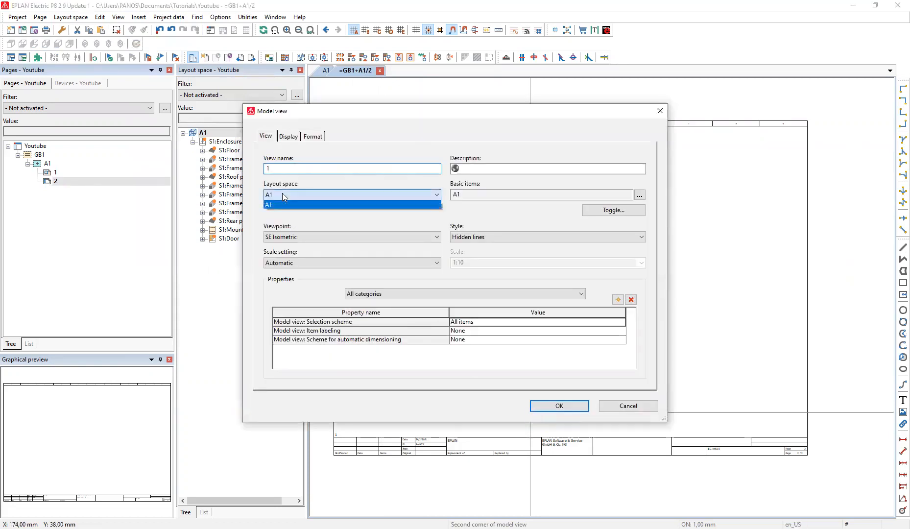
{"action": "left_click", "coordinate": [283, 194]}
{"action": "left_click", "coordinate": [640, 195]}
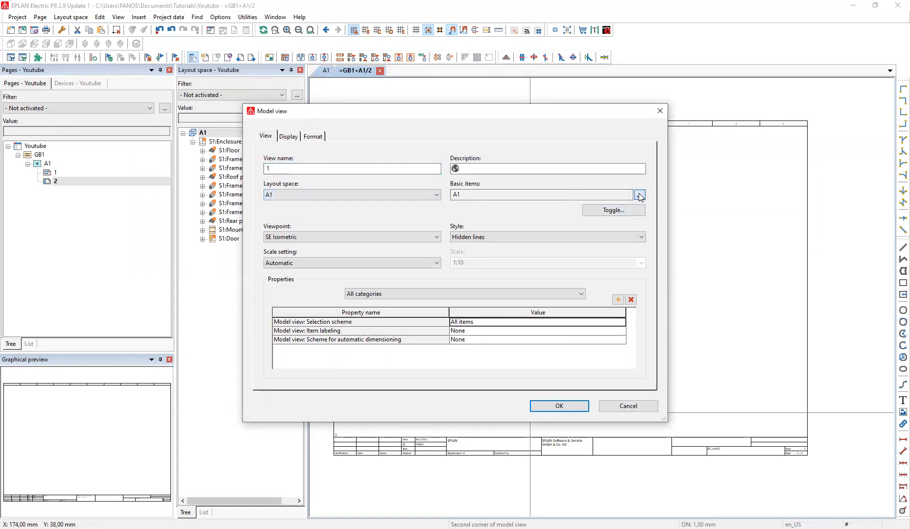
{"action": "left_click", "coordinate": [640, 195]}
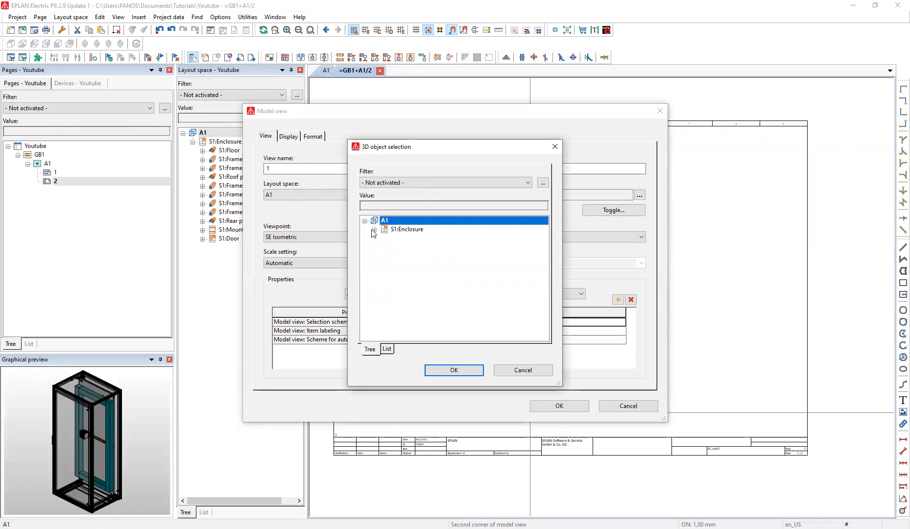
{"action": "left_click", "coordinate": [373, 229]}
{"action": "left_click", "coordinate": [430, 318]}
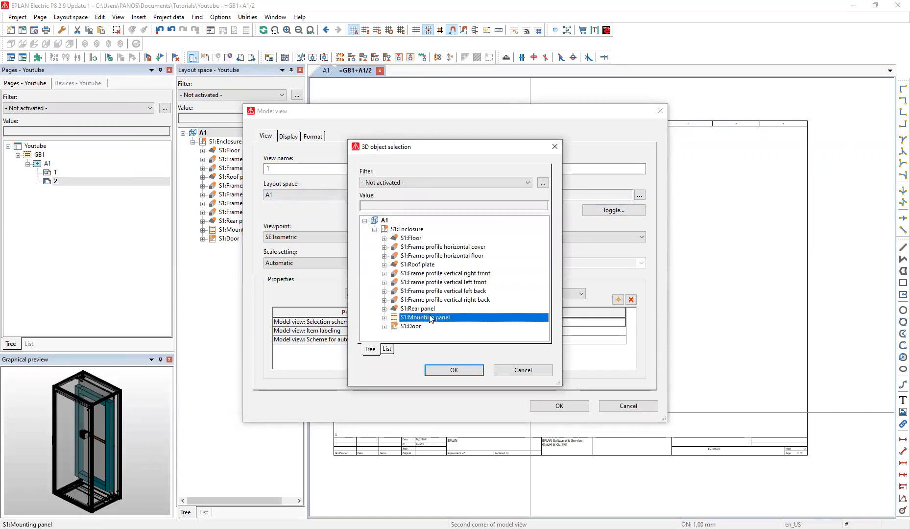
{"action": "left_click", "coordinate": [469, 373]}
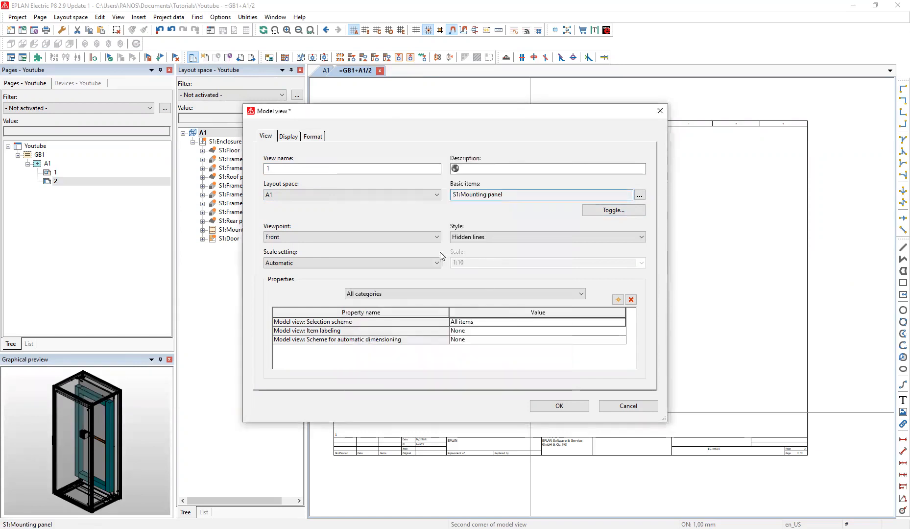
Set the model view's style to Shading with Automatic scale setting and place the view
{"action": "left_click", "coordinate": [506, 237]}
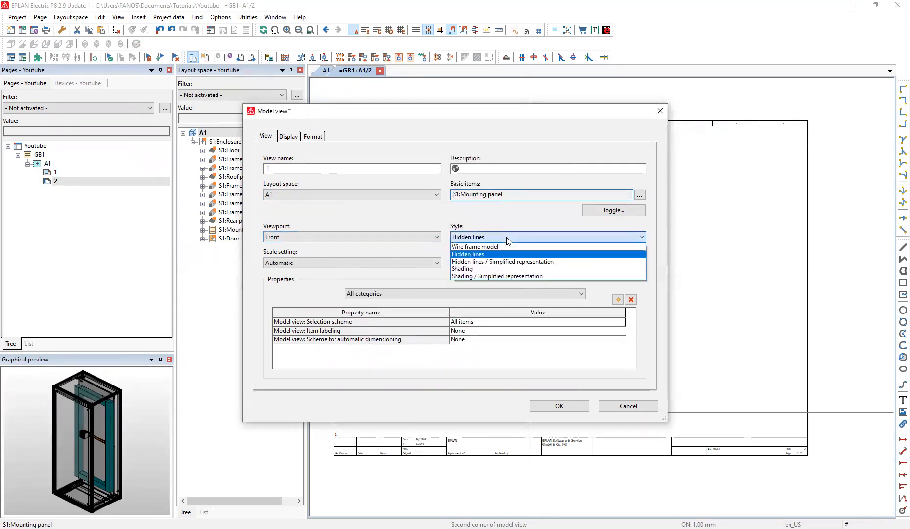
{"action": "left_click", "coordinate": [514, 271]}
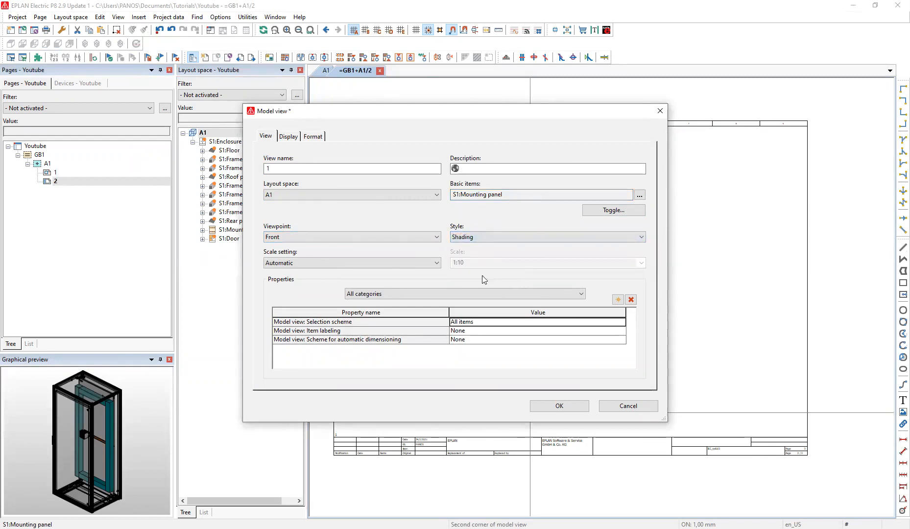
{"action": "left_click", "coordinate": [413, 262]}
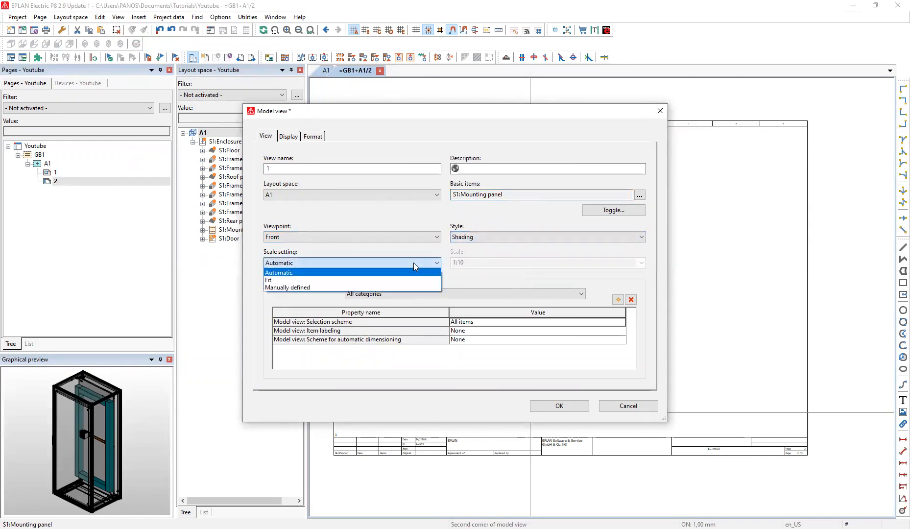
{"action": "left_click", "coordinate": [423, 272]}
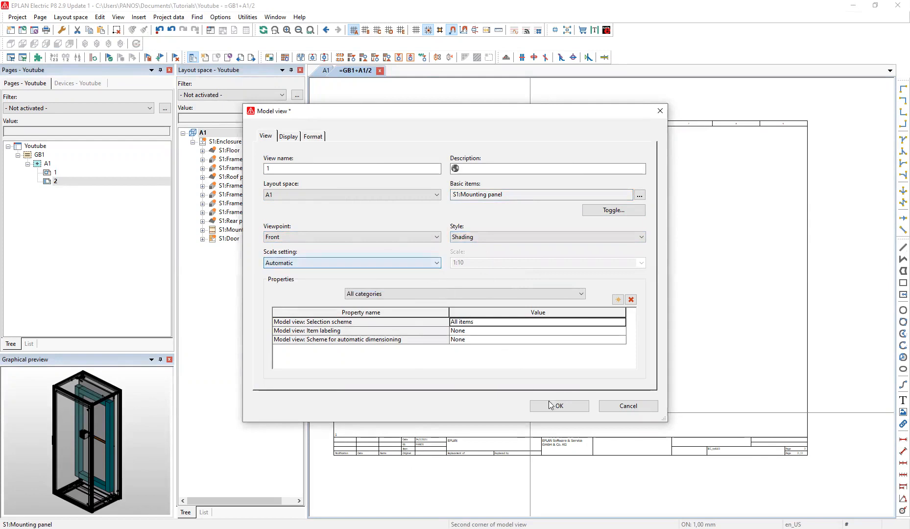
{"action": "left_click", "coordinate": [576, 408]}
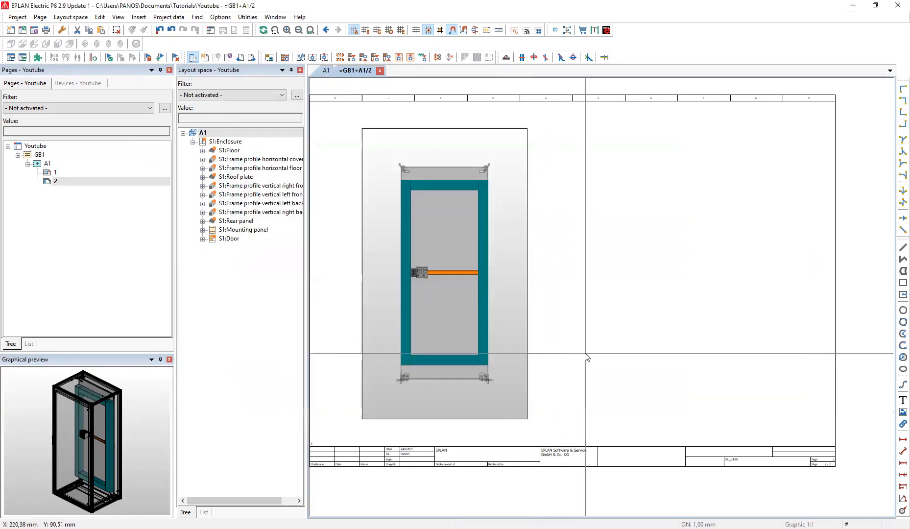
Change the placed model view's scale setting to Fit and its style to Hidden lines
{"action": "right_click", "coordinate": [452, 287]}
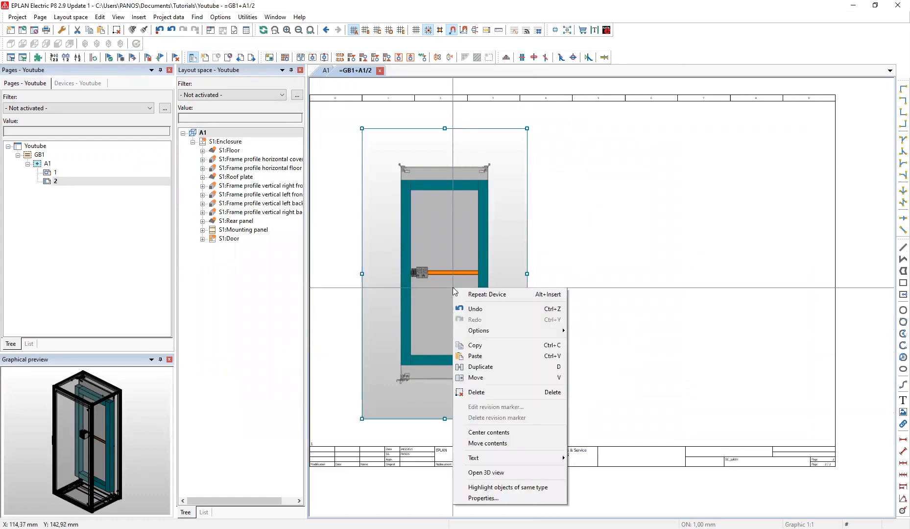
{"action": "left_click", "coordinate": [529, 497]}
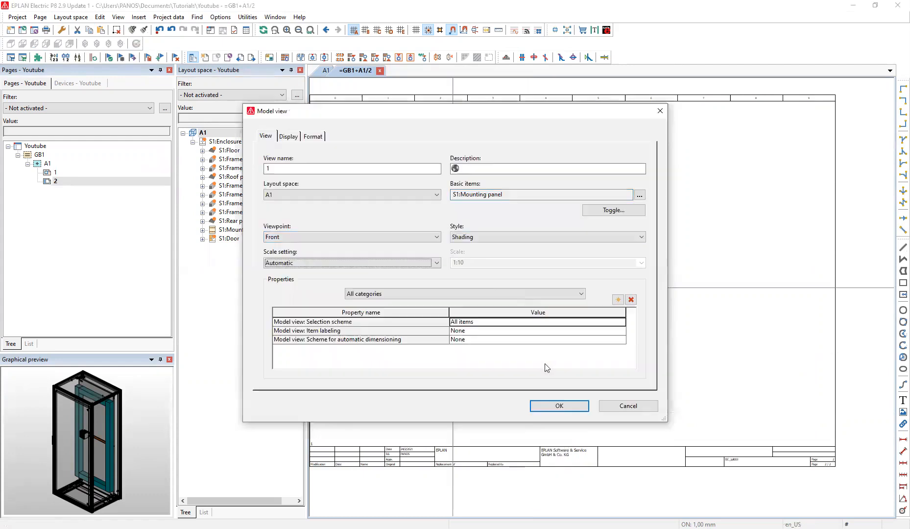
{"action": "left_click", "coordinate": [352, 263]}
{"action": "left_click", "coordinate": [350, 280]}
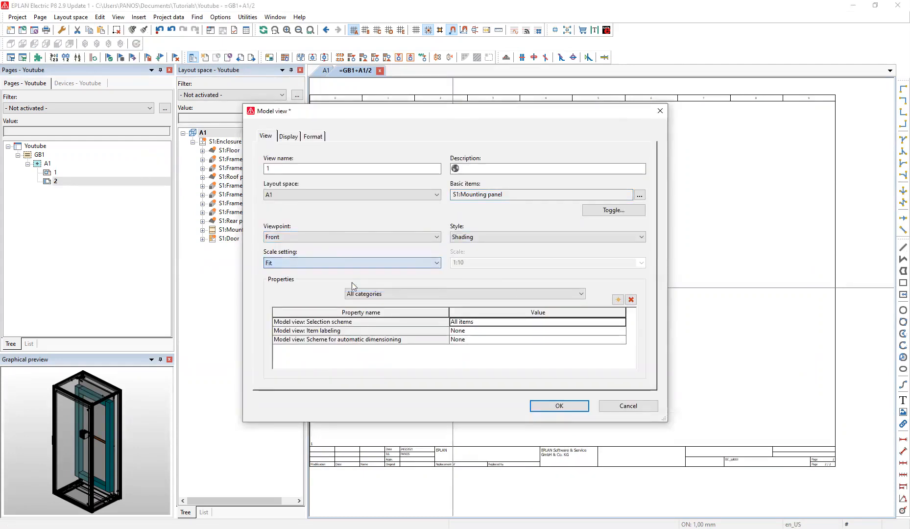
{"action": "left_click", "coordinate": [546, 238]}
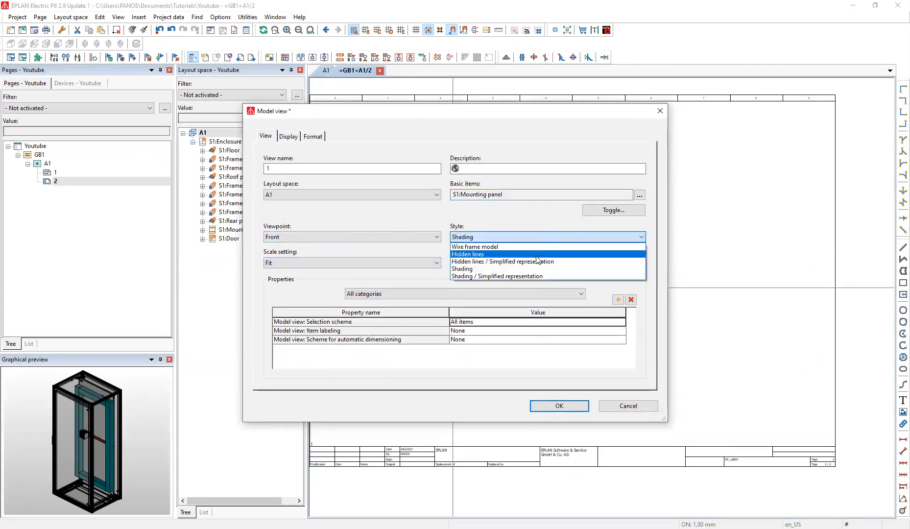
{"action": "left_click", "coordinate": [537, 256]}
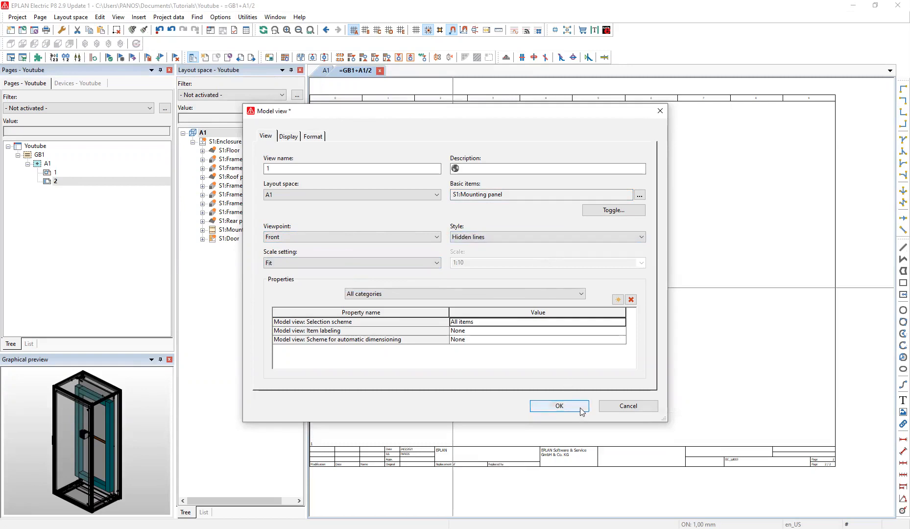
{"action": "key", "text": "Return"}
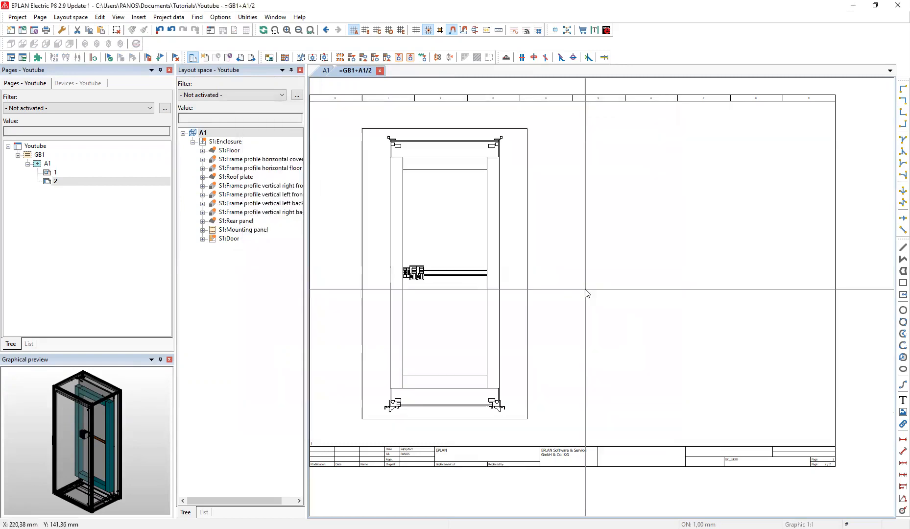
Set the placed model view's style back to Shading
{"action": "right_click", "coordinate": [436, 274]}
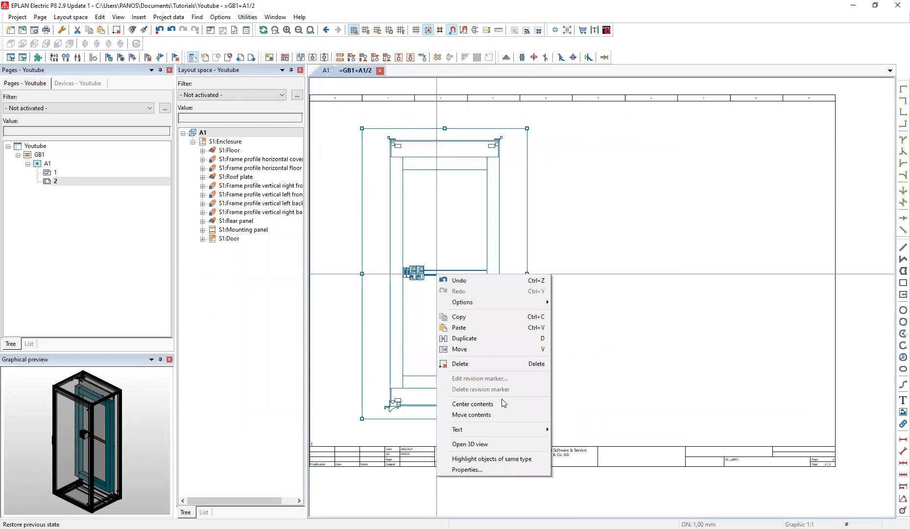
{"action": "left_click", "coordinate": [506, 469]}
{"action": "left_click", "coordinate": [522, 238]}
{"action": "left_click", "coordinate": [513, 268]}
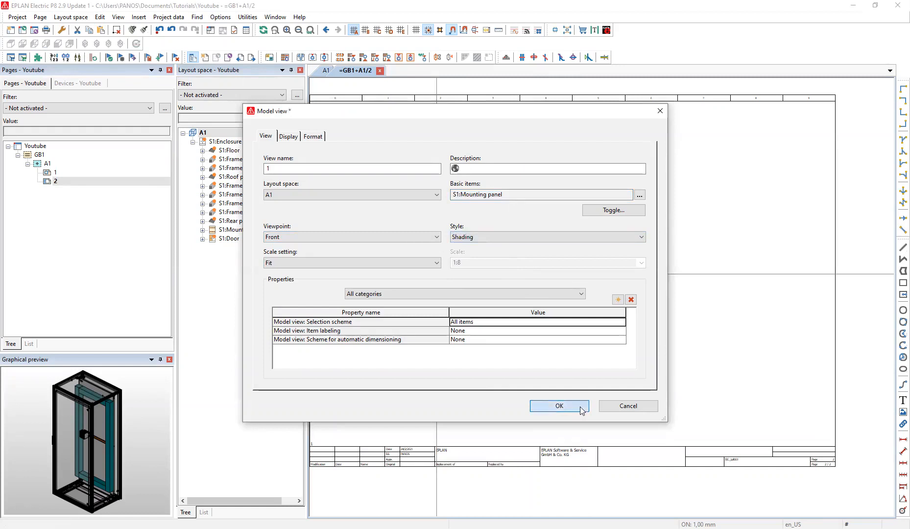
{"action": "left_click", "coordinate": [559, 406]}
{"action": "scroll", "coordinate": [584, 278], "scroll_direction": "up", "scroll_amount": 2}
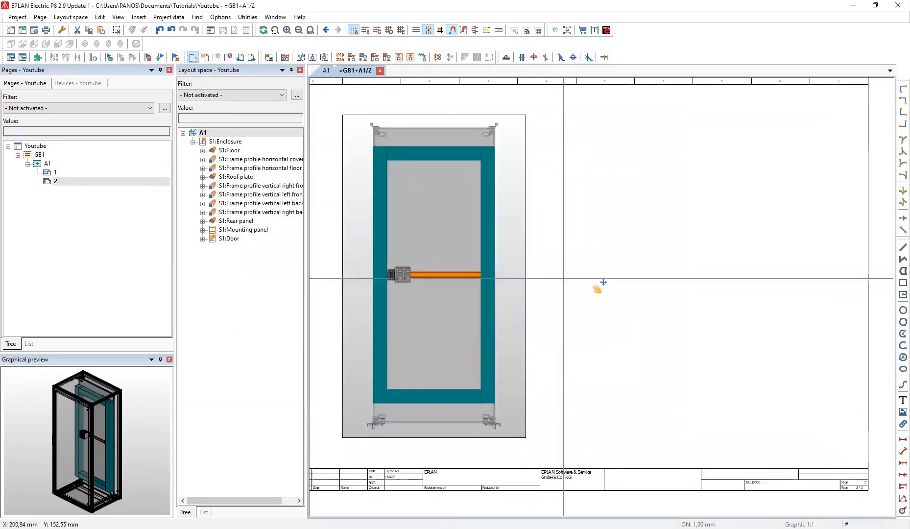
{"action": "scroll", "coordinate": [603, 282], "scroll_direction": "up", "scroll_amount": 1}
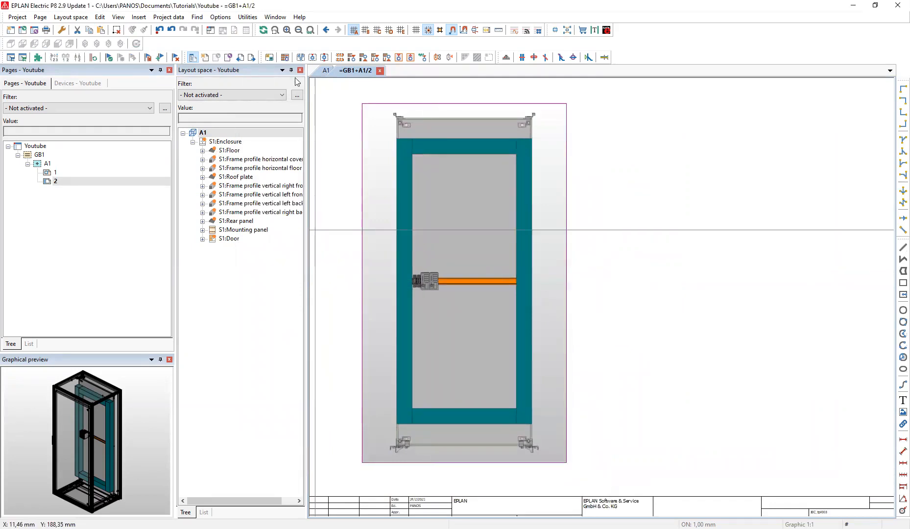
In layout space A1, start inserting a device with part ABB.1SAJ261000R0100 (PNQ22.0 Profinet interface for 4 devices)
{"action": "left_click", "coordinate": [326, 70]}
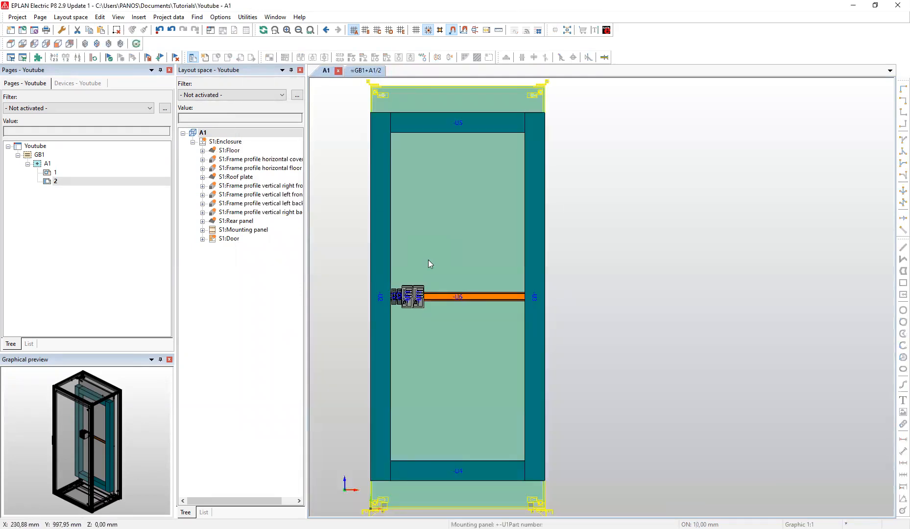
{"action": "left_click", "coordinate": [247, 16]}
{"action": "mouse_move", "coordinate": [144, 20]}
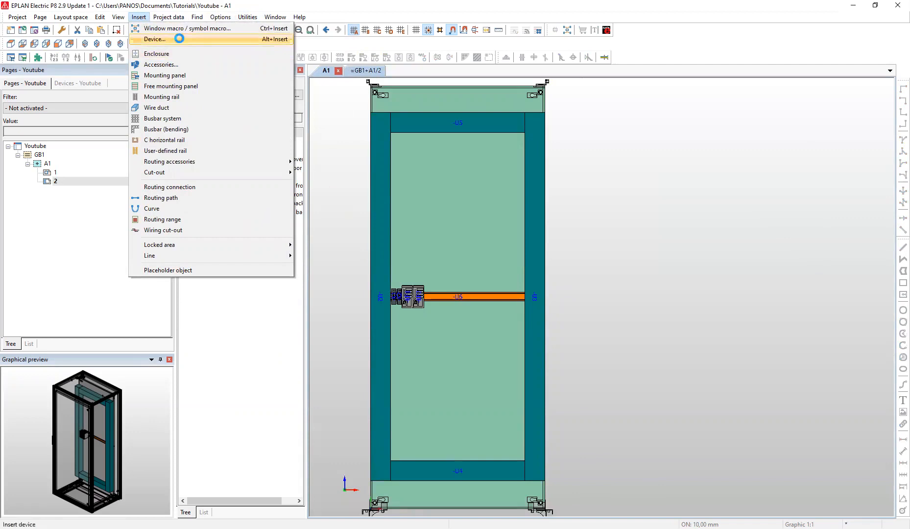
{"action": "left_click", "coordinate": [179, 39]}
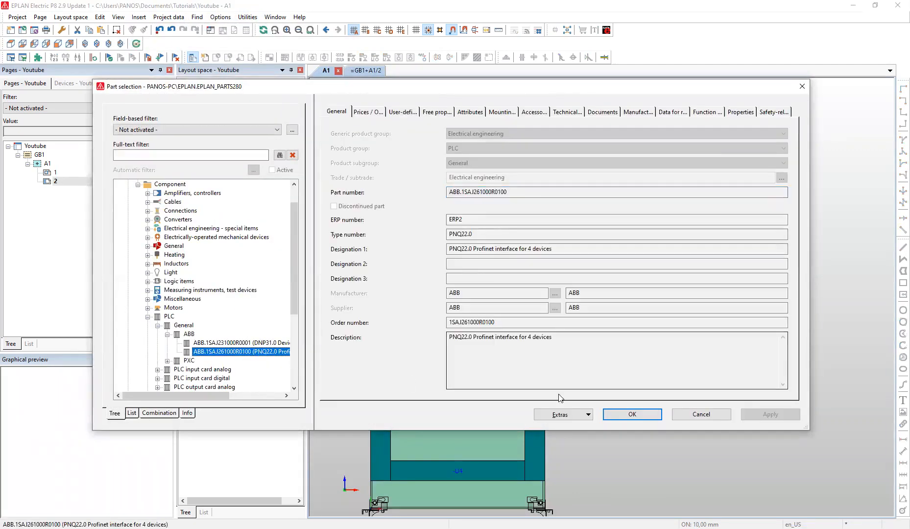
{"action": "left_click", "coordinate": [630, 416]}
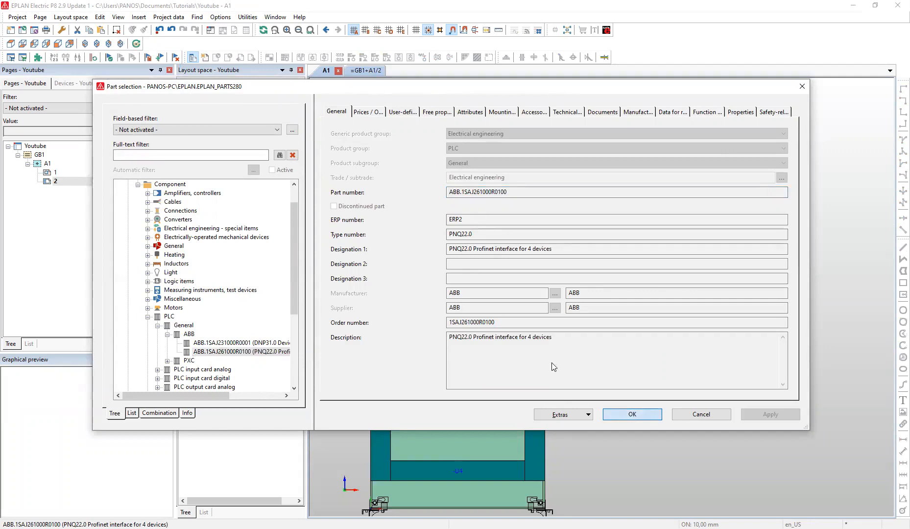
Place two of the Profinet interfaces directly side by side on the mounting rail, the first at about X 260 mm, and end the insertion
{"action": "scroll", "coordinate": [466, 299], "scroll_direction": "up", "scroll_amount": 7}
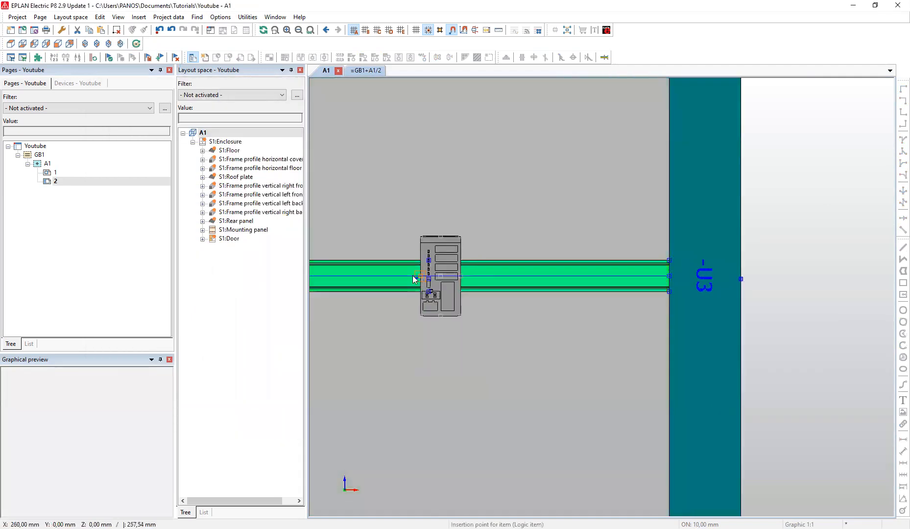
{"action": "left_click", "coordinate": [411, 275]}
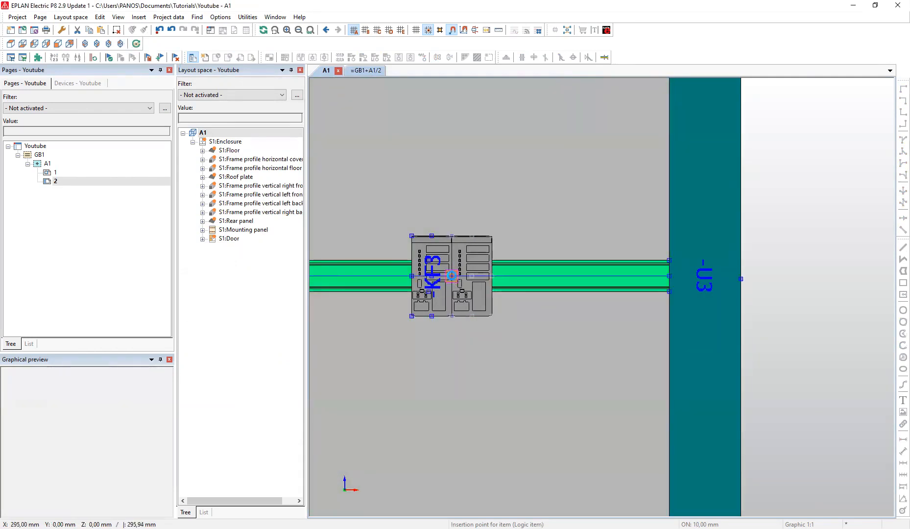
{"action": "left_click", "coordinate": [452, 275]}
{"action": "scroll", "coordinate": [539, 351], "scroll_direction": "down", "scroll_amount": 5}
{"action": "key", "text": "Escape"}
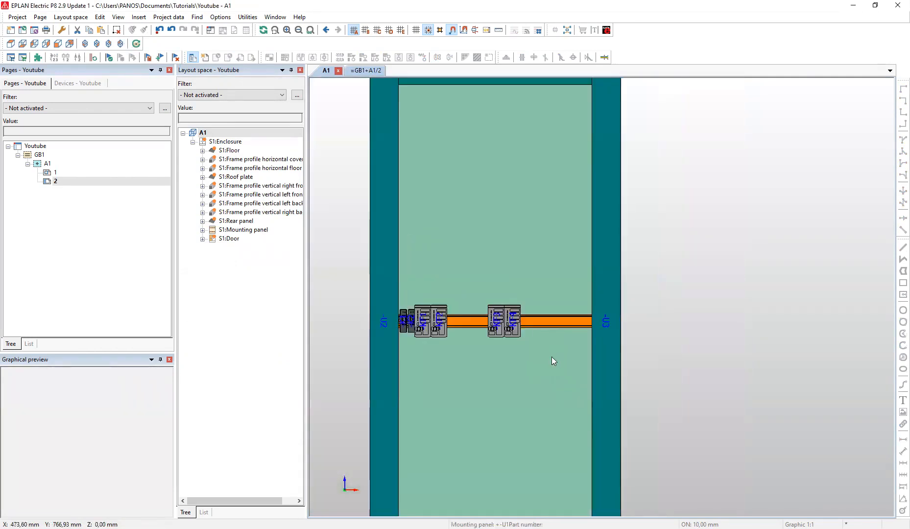
{"action": "scroll", "coordinate": [612, 370], "scroll_direction": "down", "scroll_amount": 2}
{"action": "middle_click_drag", "start_coordinate": [640, 384], "coordinate": [601, 358]}
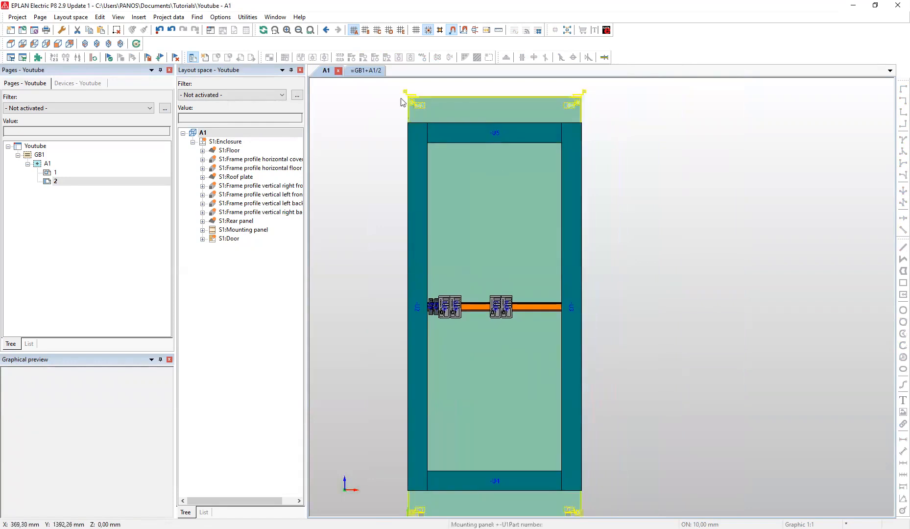
Update the outdated model view on page =GB1+A1/2 from the project's model views report overview
{"action": "left_click", "coordinate": [362, 71]}
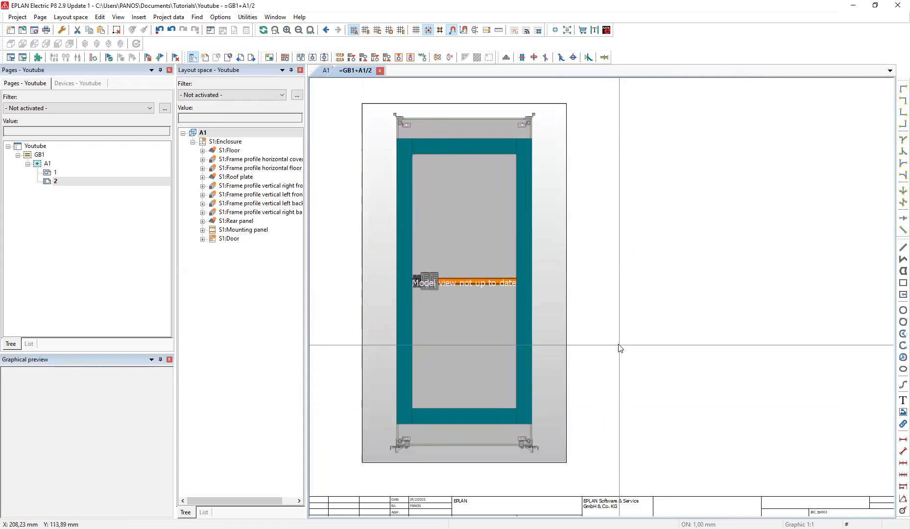
{"action": "left_click", "coordinate": [248, 16]}
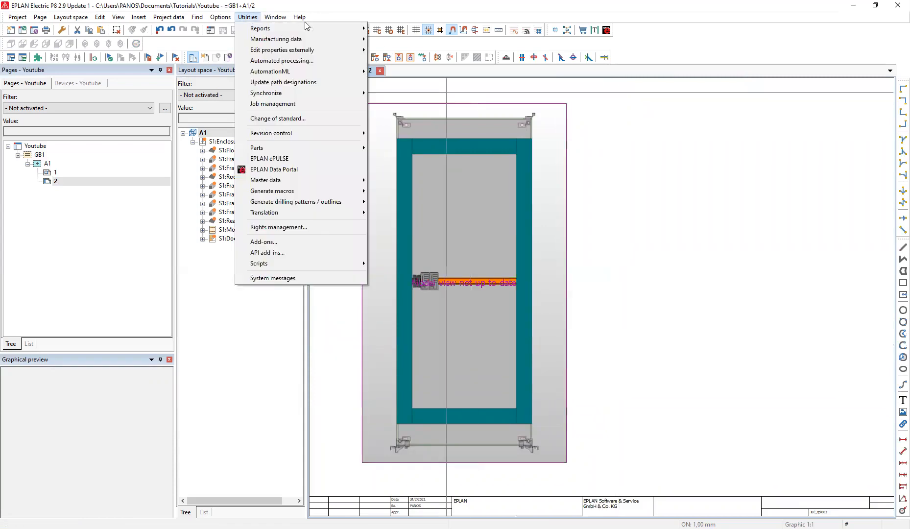
{"action": "mouse_move", "coordinate": [356, 29]}
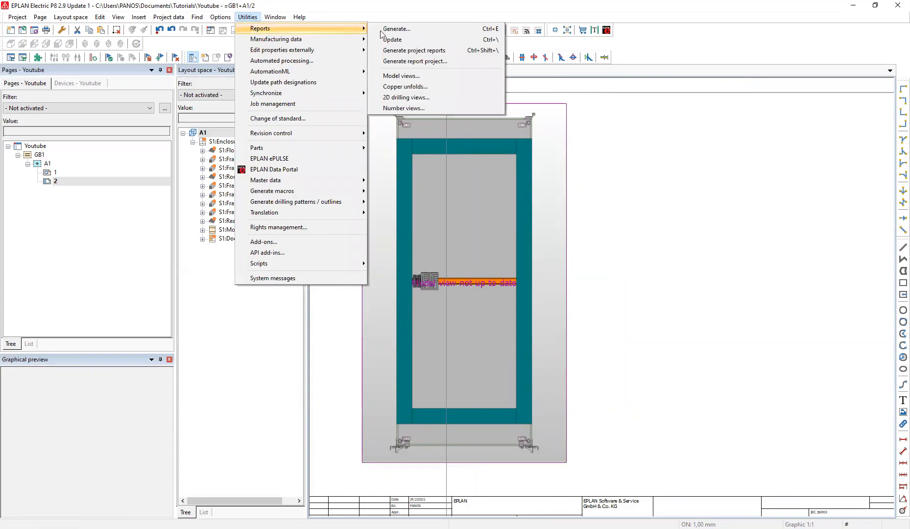
{"action": "left_click", "coordinate": [468, 75]}
{"action": "left_click", "coordinate": [278, 202]}
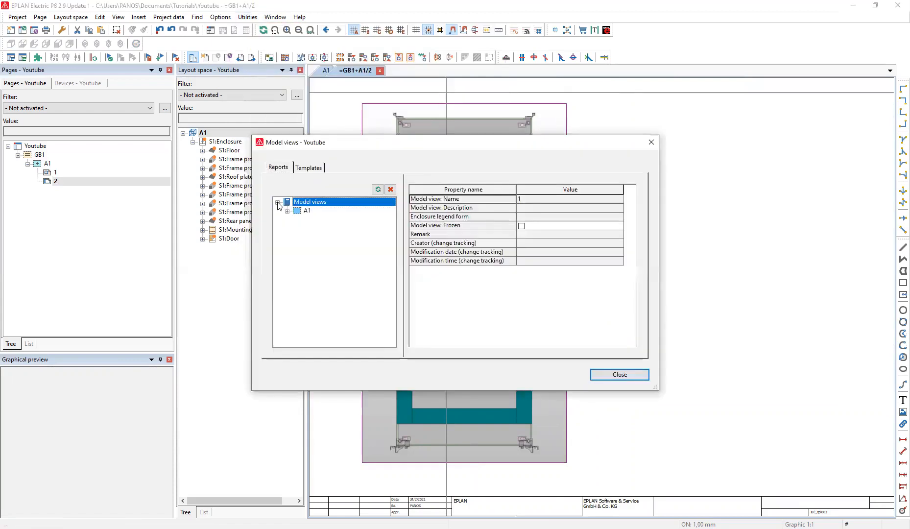
{"action": "left_click", "coordinate": [287, 211]}
{"action": "left_click", "coordinate": [297, 219]}
{"action": "left_click", "coordinate": [349, 228]}
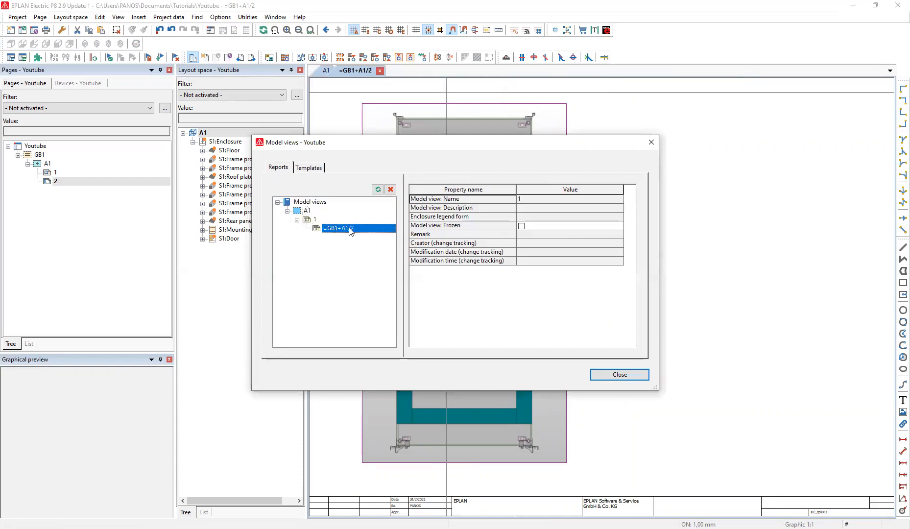
{"action": "right_click", "coordinate": [351, 229]}
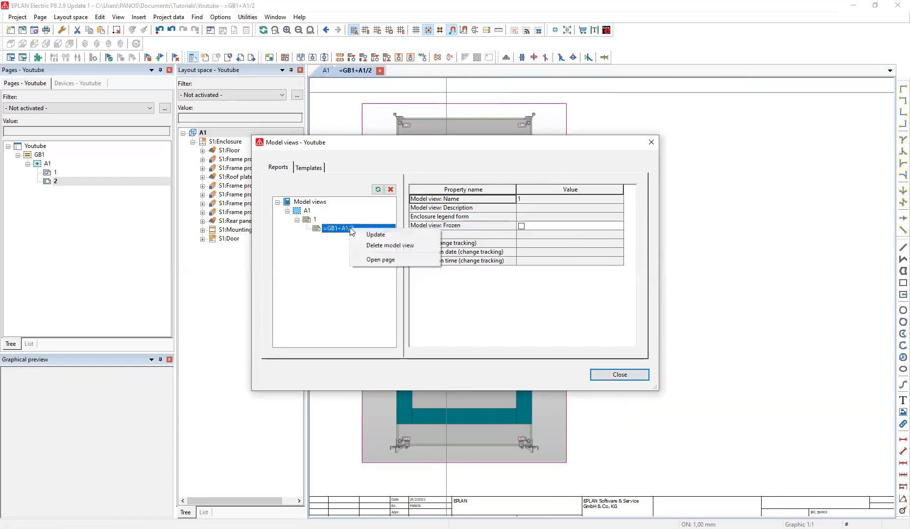
{"action": "left_click", "coordinate": [414, 235]}
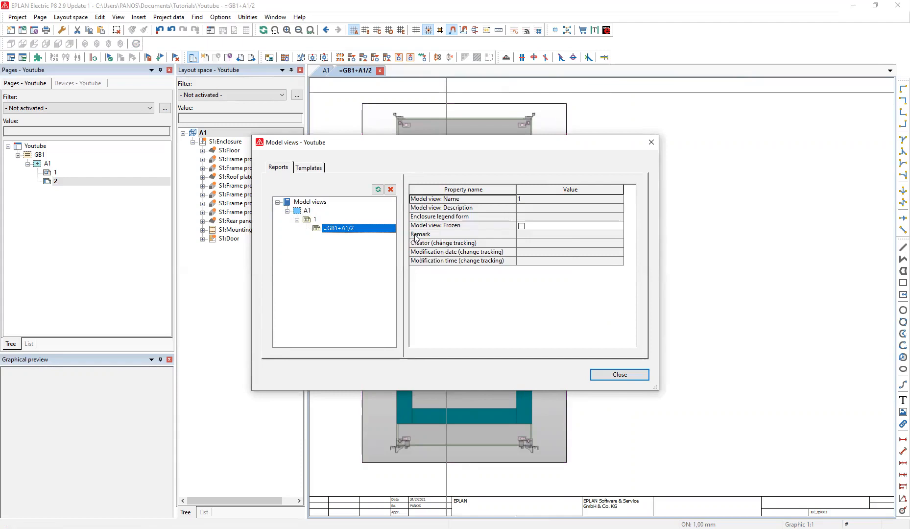
{"action": "left_click", "coordinate": [612, 375]}
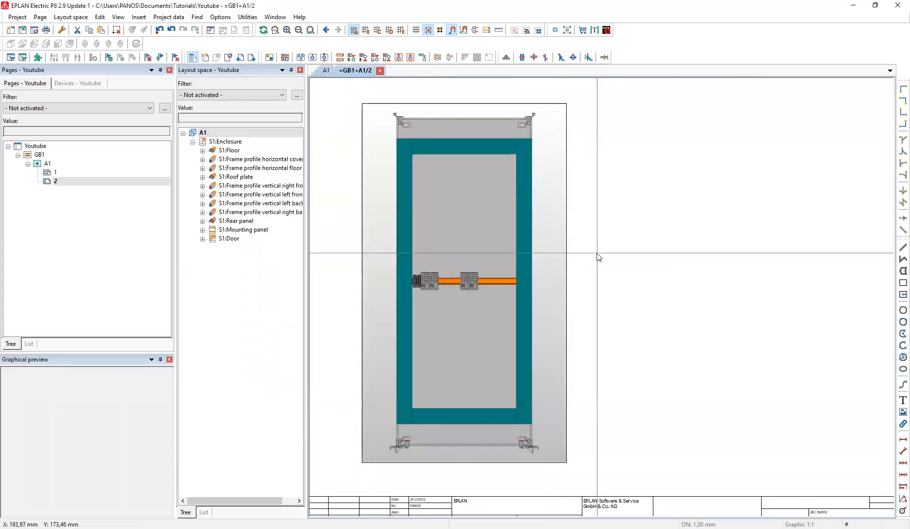
Insert another ABB.1SAJ261000R0100 device in layout space A1 near the rail's right end, at about X 460 mm
{"action": "left_click", "coordinate": [322, 71]}
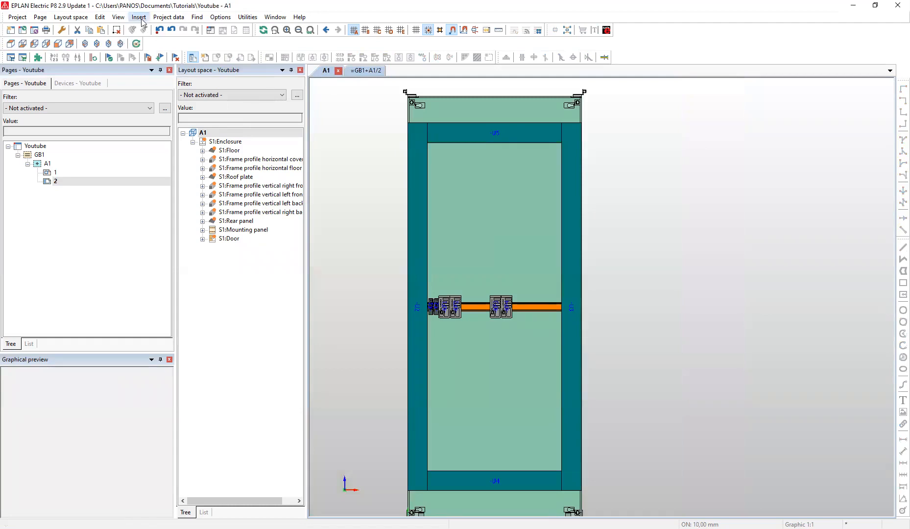
{"action": "left_click", "coordinate": [139, 17]}
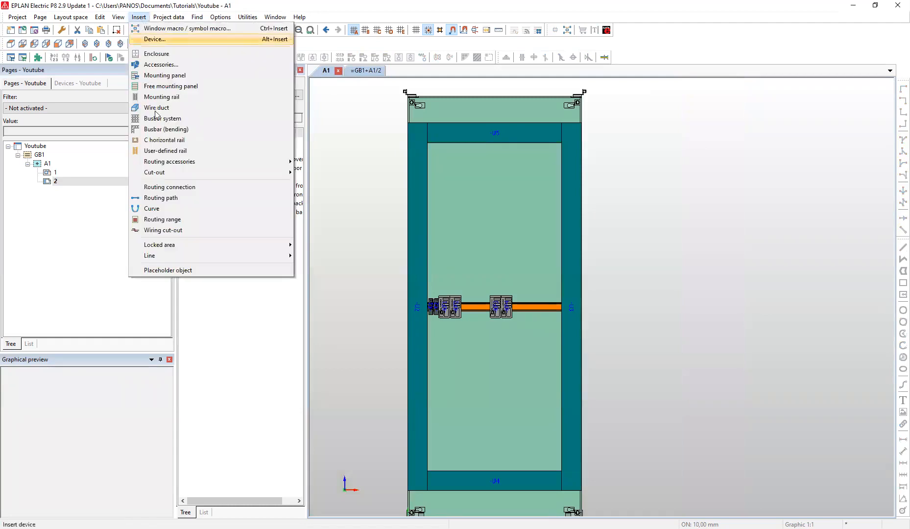
{"action": "left_click", "coordinate": [172, 38]}
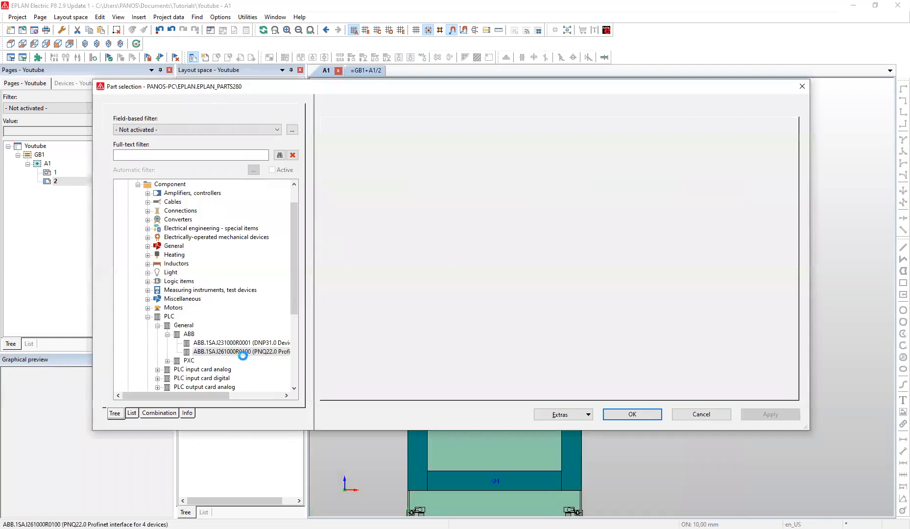
{"action": "left_click", "coordinate": [638, 415]}
{"action": "left_click", "coordinate": [543, 311]}
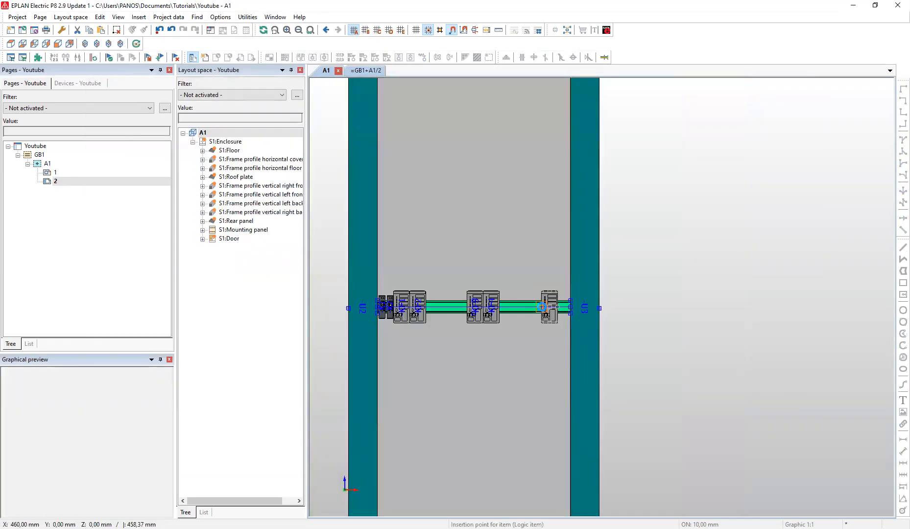
{"action": "scroll", "coordinate": [674, 342], "scroll_direction": "down", "scroll_amount": 1}
{"action": "key", "text": "Escape"}
{"action": "scroll", "coordinate": [625, 336], "scroll_direction": "down", "scroll_amount": 1}
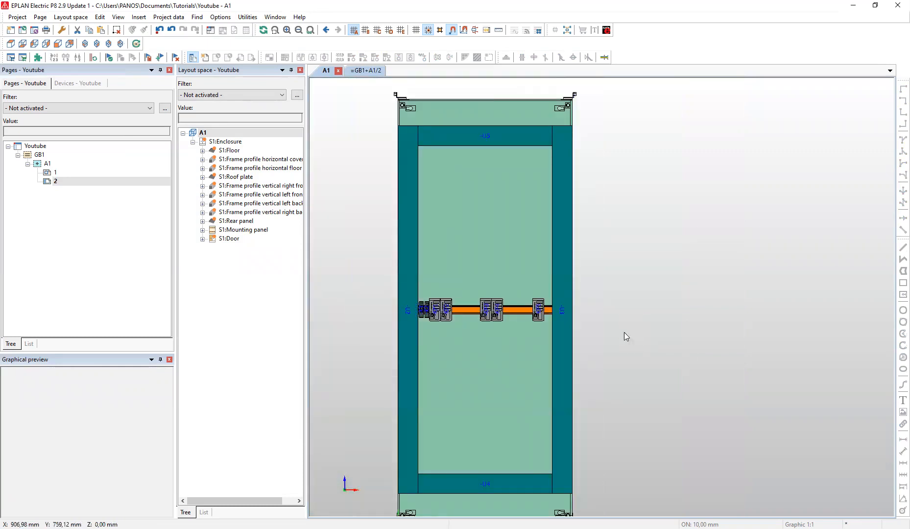
Return to page =GB1+A1/2 and update its model view directly with the reports update command
{"action": "left_click", "coordinate": [364, 70]}
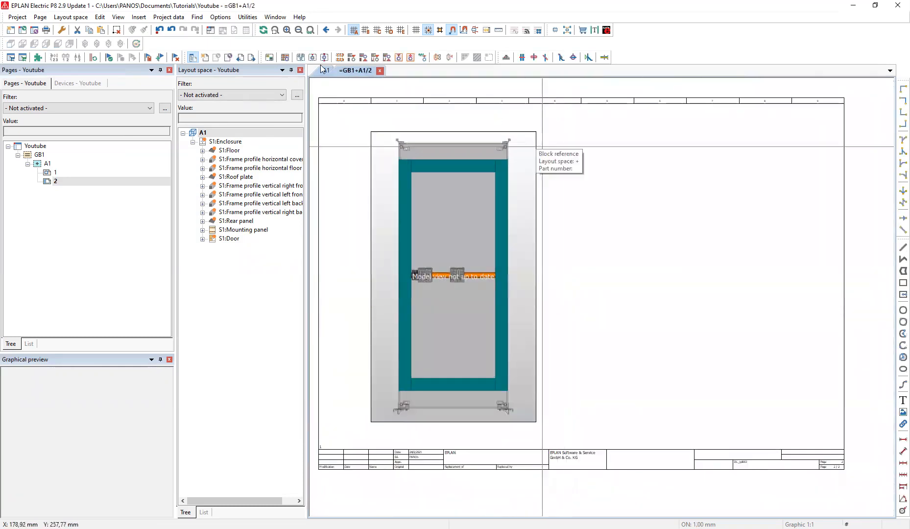
{"action": "left_click", "coordinate": [248, 16]}
{"action": "mouse_move", "coordinate": [294, 28]}
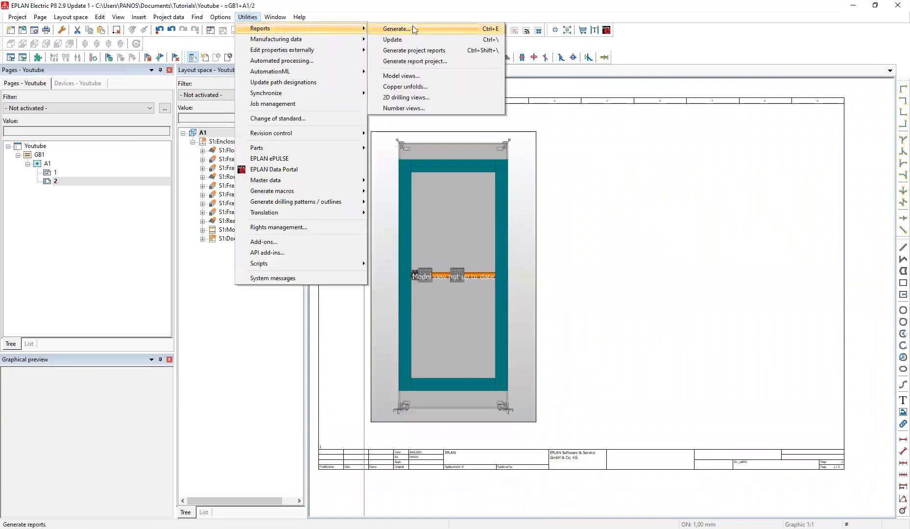
{"action": "left_click", "coordinate": [469, 38]}
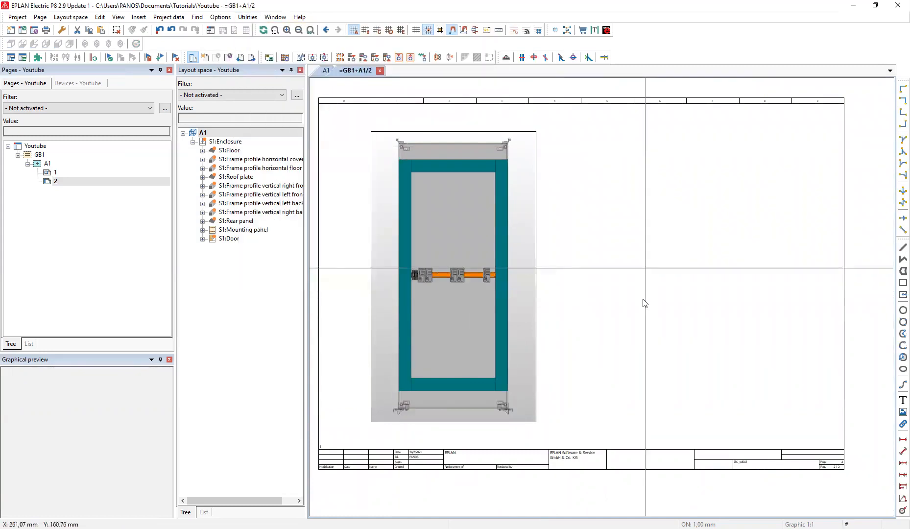
{"action": "scroll", "coordinate": [641, 386], "scroll_direction": "down", "scroll_amount": 3}
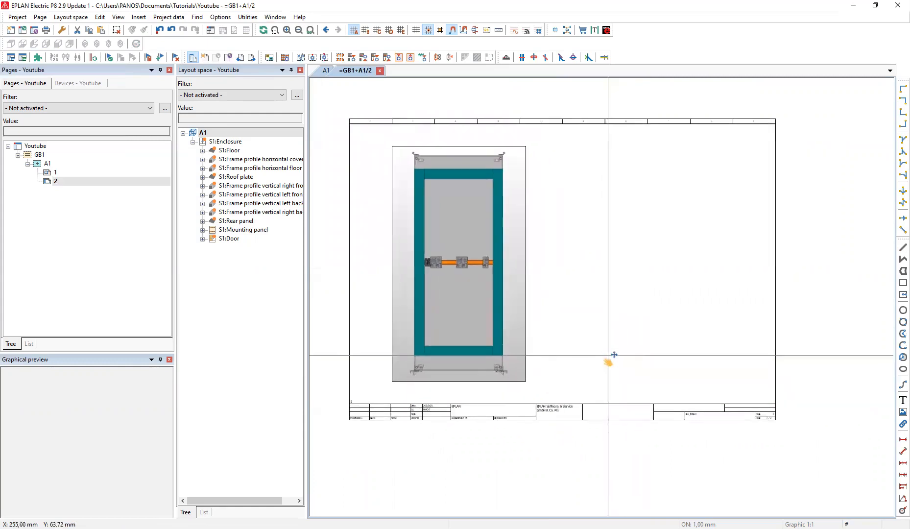